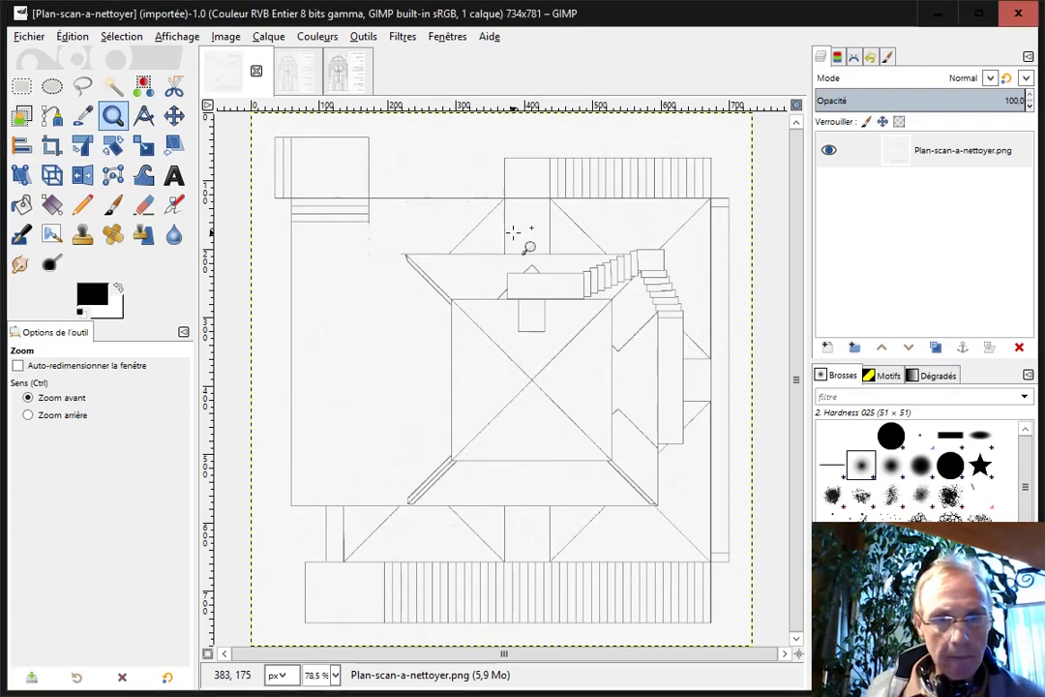
Step: Zoom to about 367% on the staircase area of the scanned plan
left_click_drag(513, 233, 636, 310)
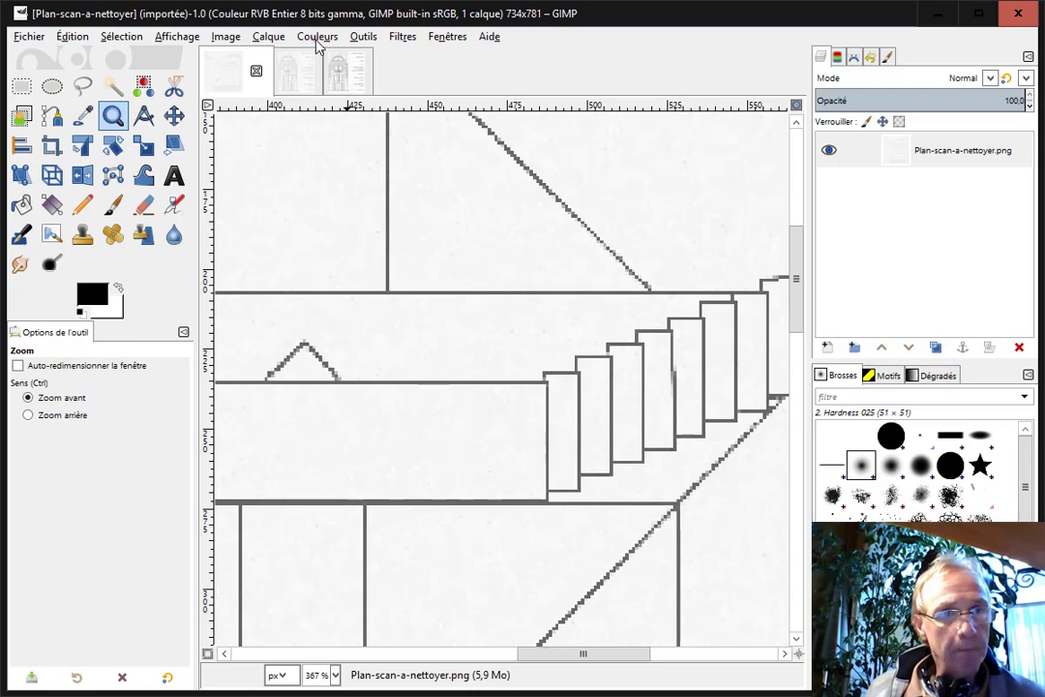
Step: Show the Curves dialog from the Couleurs menu for the scanned plan
left_click(317, 39)
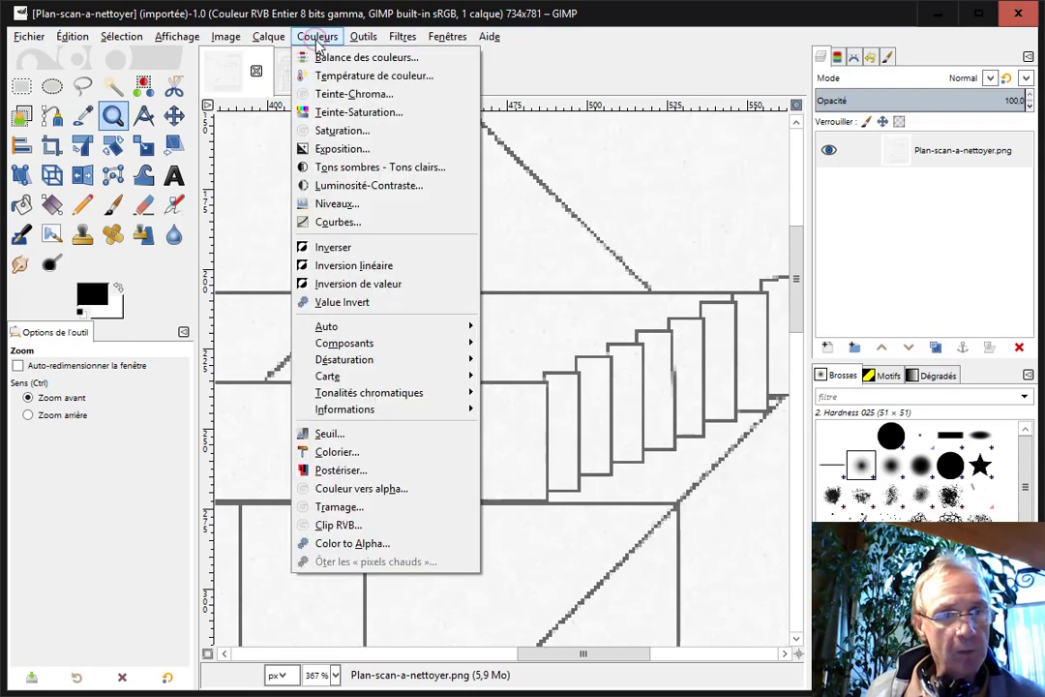
left_click(365, 228)
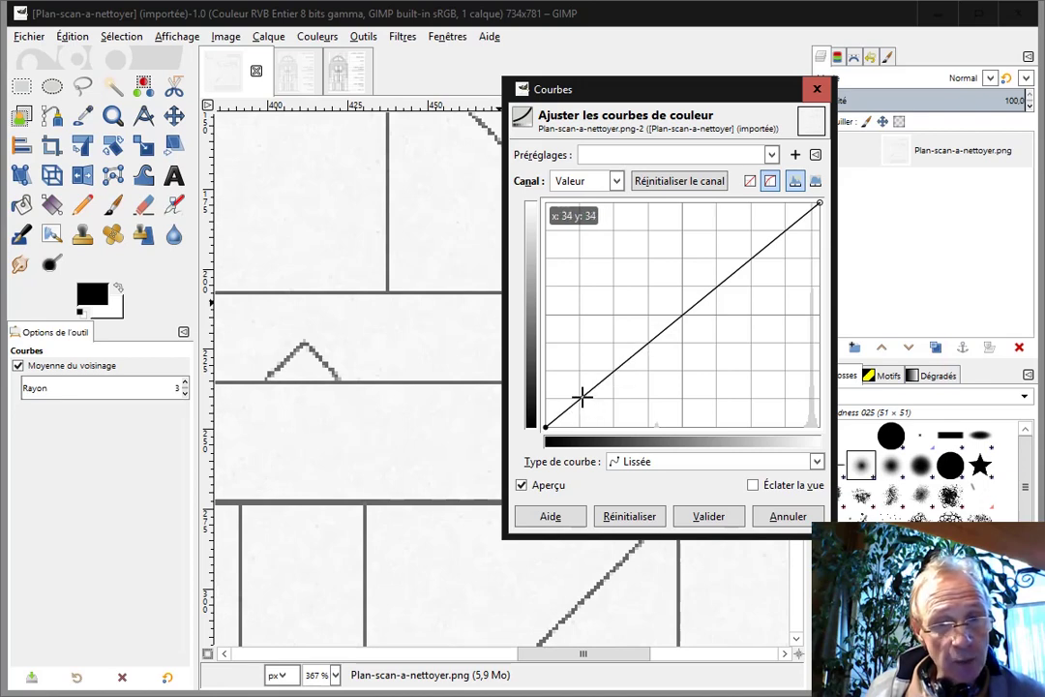
Step: Apply a steep Value curve: dark point down along the bottom, white point moved left
left_click_drag(581, 396, 595, 421)
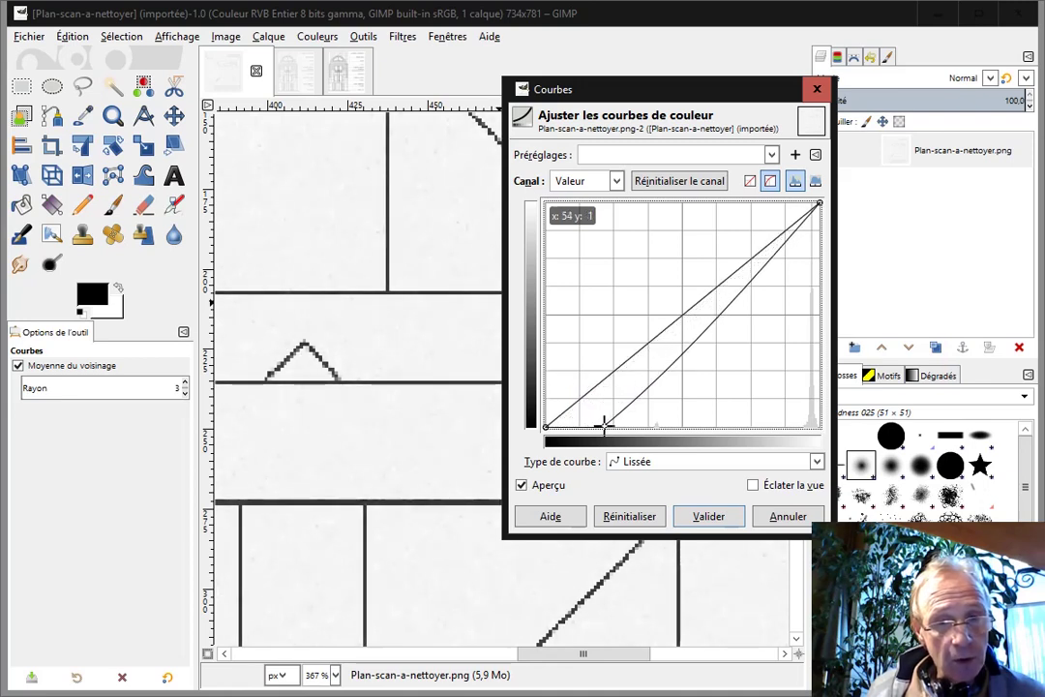
left_click_drag(595, 420, 619, 426)
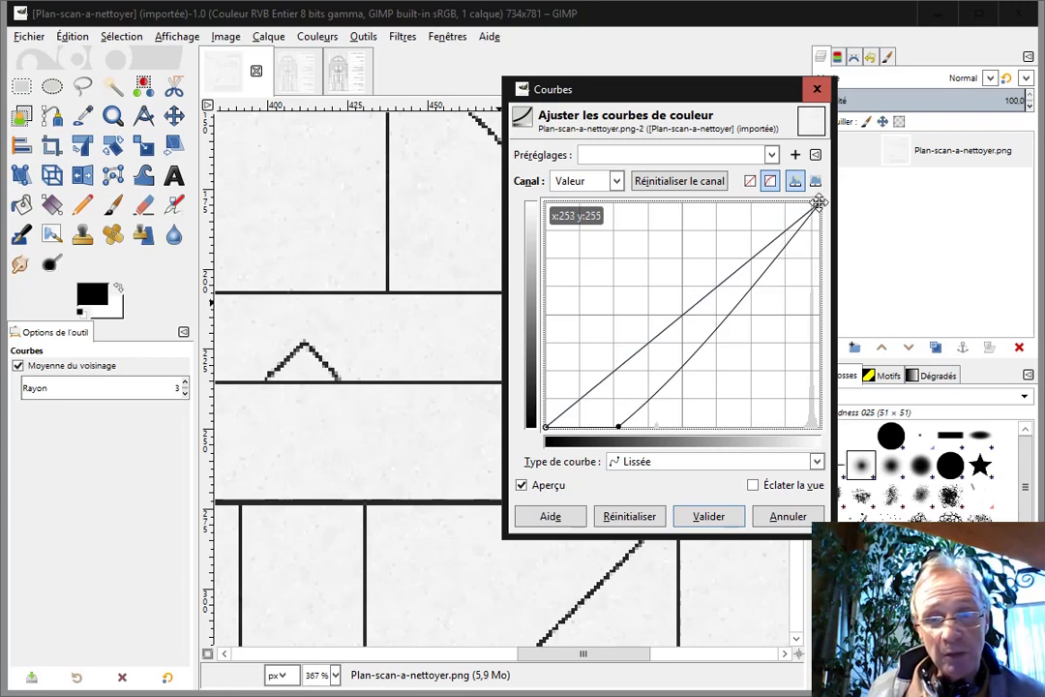
left_click_drag(818, 202, 756, 200)
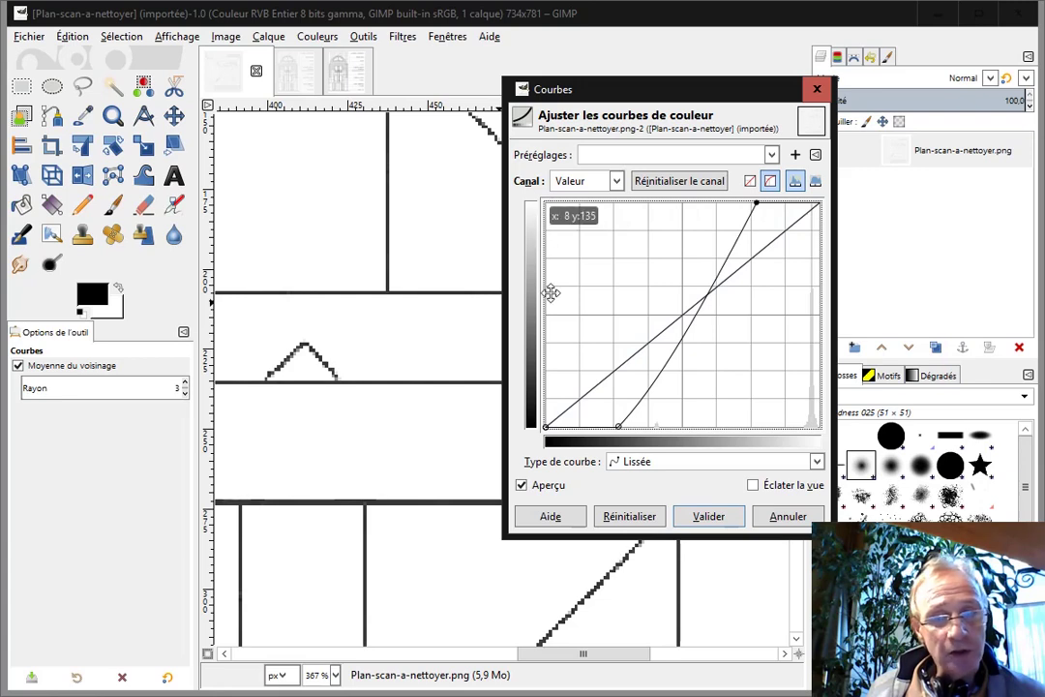
left_click(709, 517)
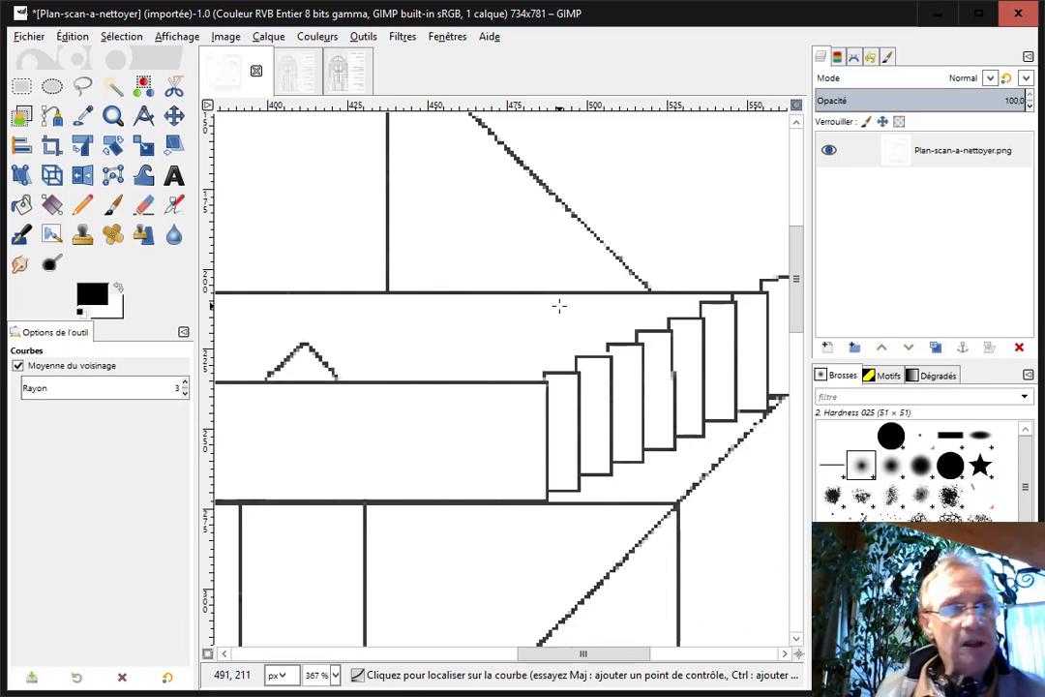
Step: Apply Filtres > Génériques > Éroder to thicken the plan's black lines
left_click(403, 38)
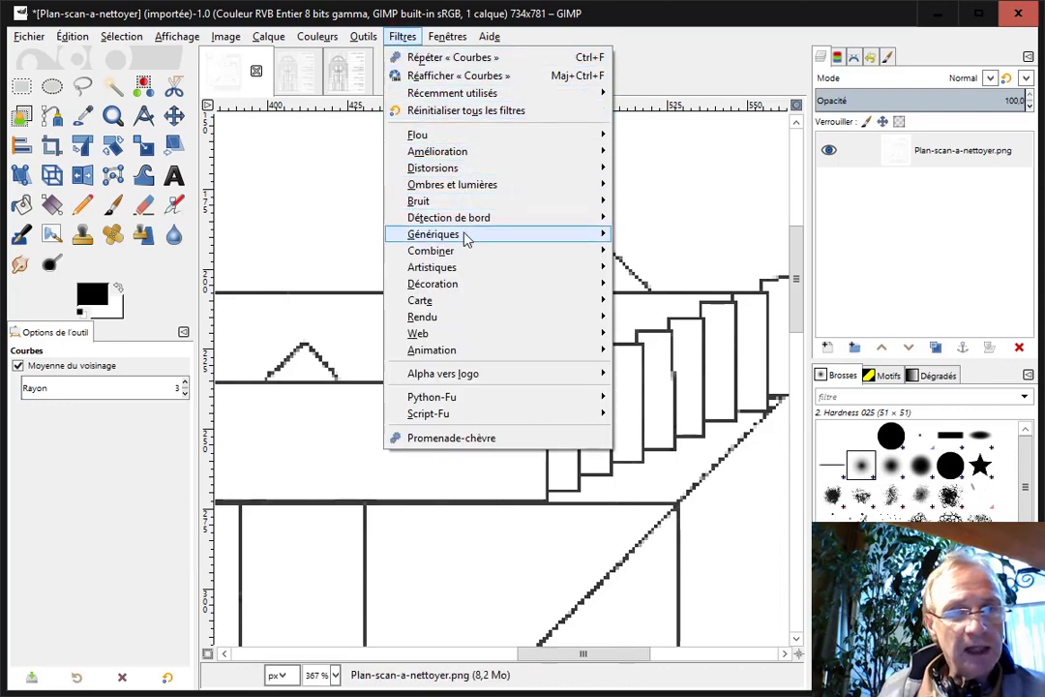
mouse_move(433, 234)
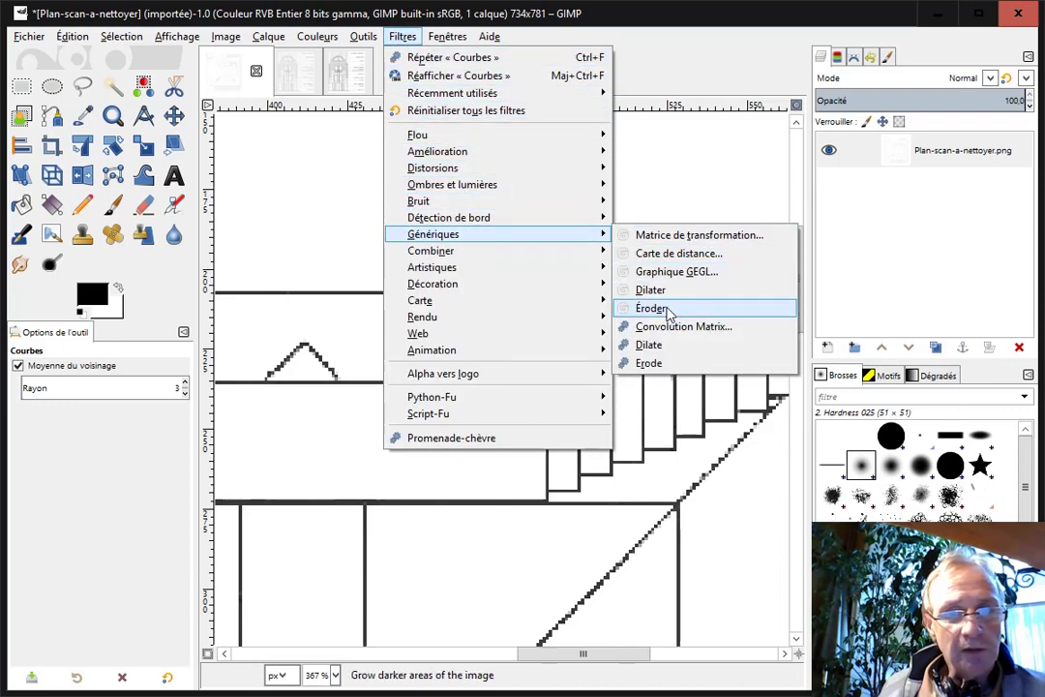
left_click(676, 316)
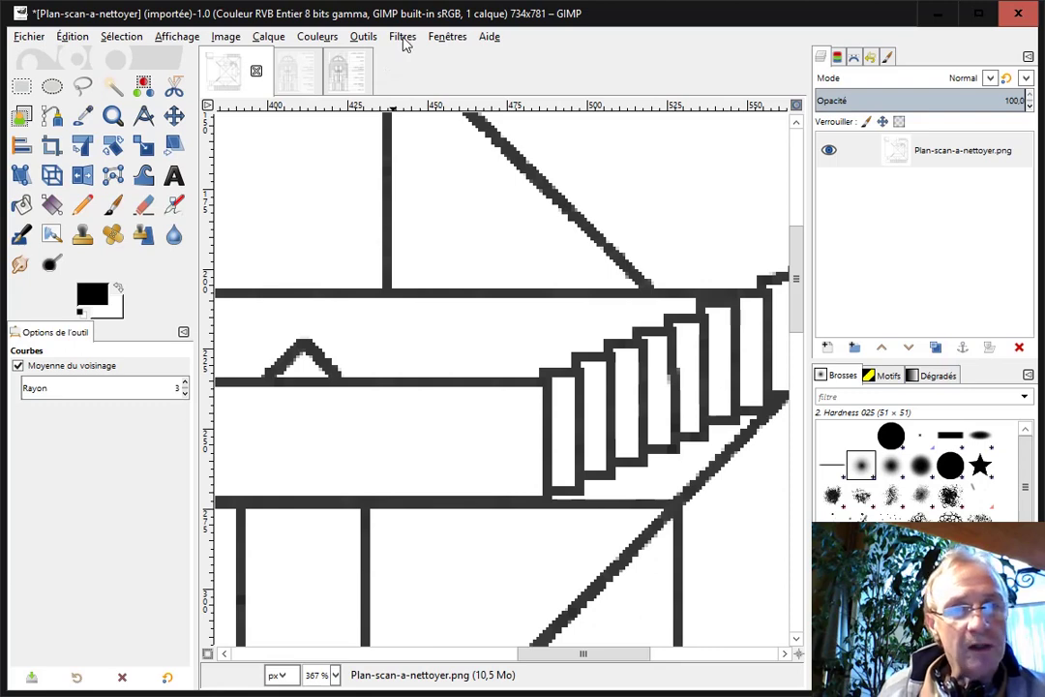
Step: Apply a Gaussian blur with Taille X/Y set to 0.50
left_click(404, 38)
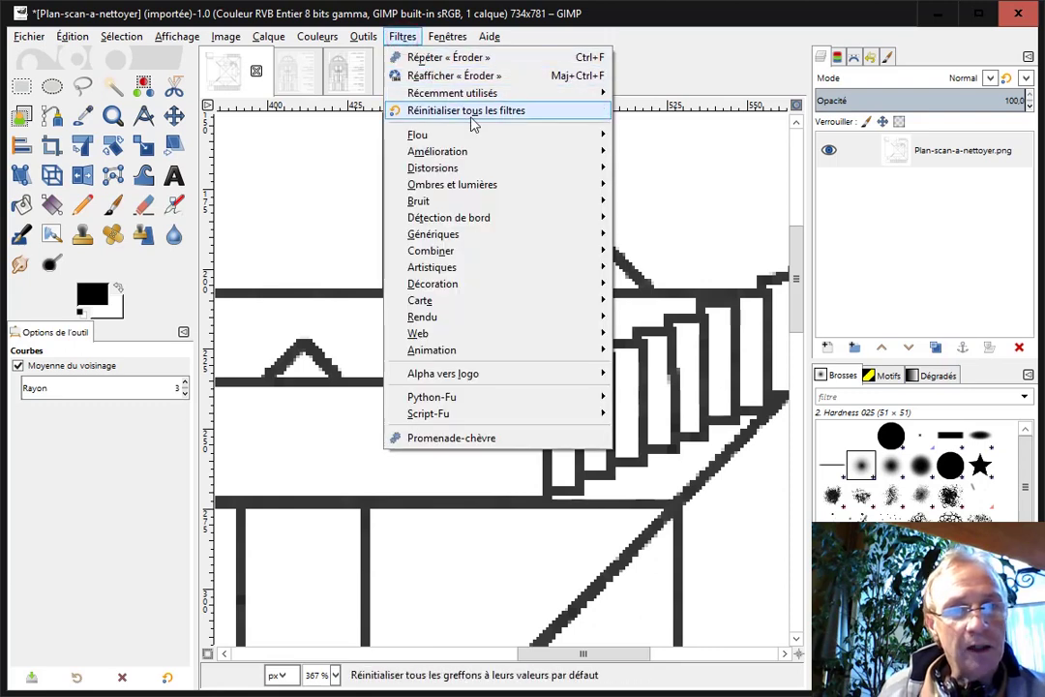
mouse_move(417, 134)
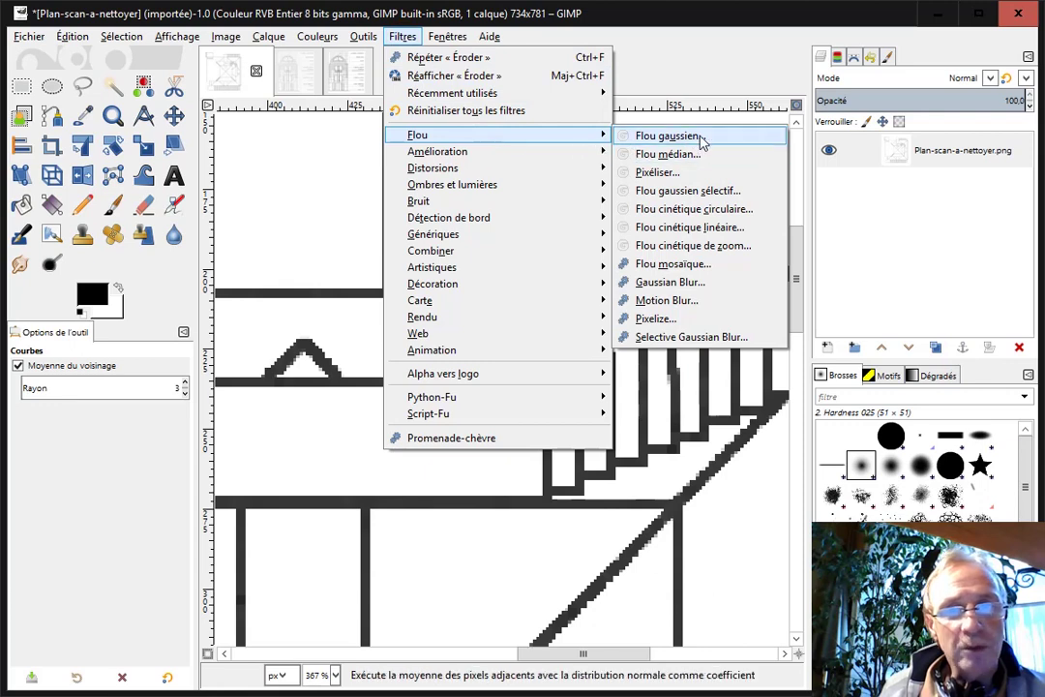
left_click(701, 139)
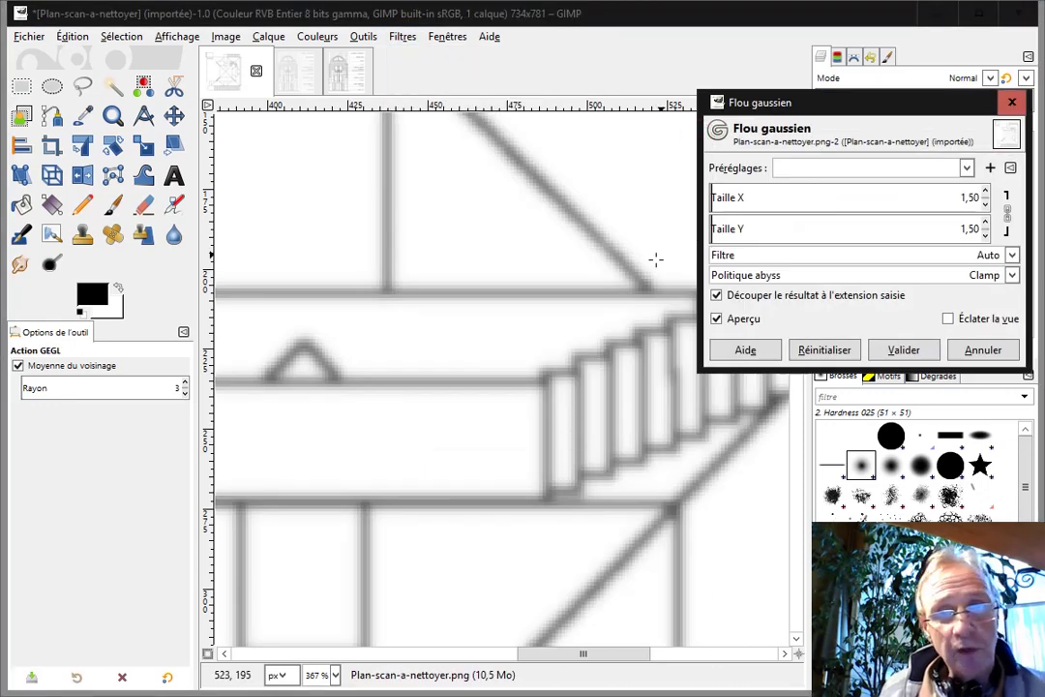
left_click(985, 204)
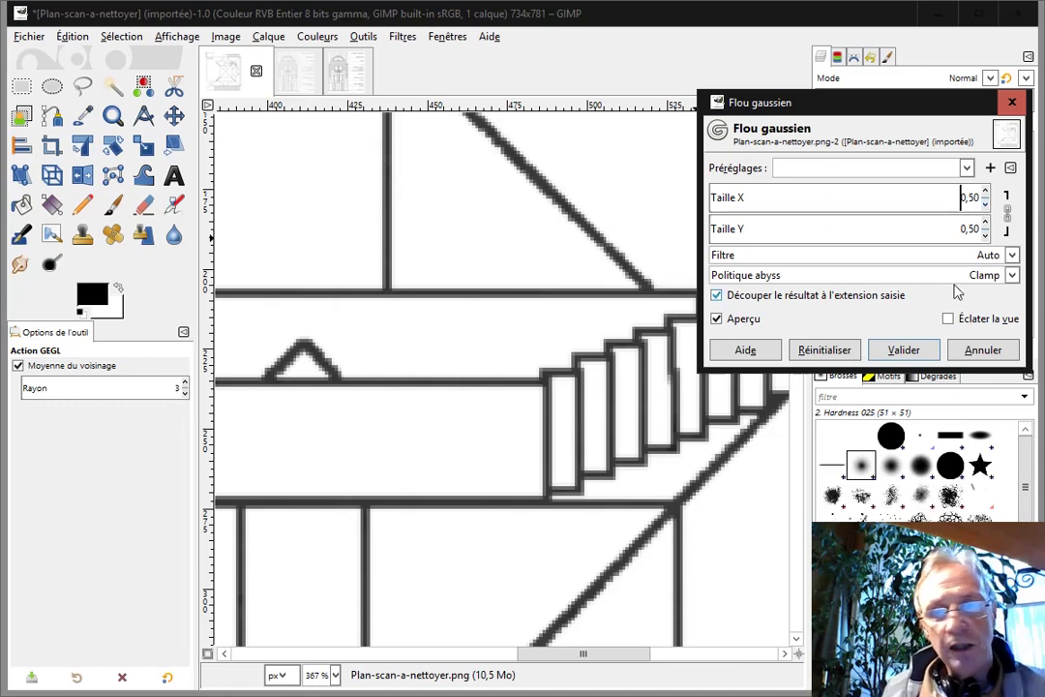
left_click(904, 351)
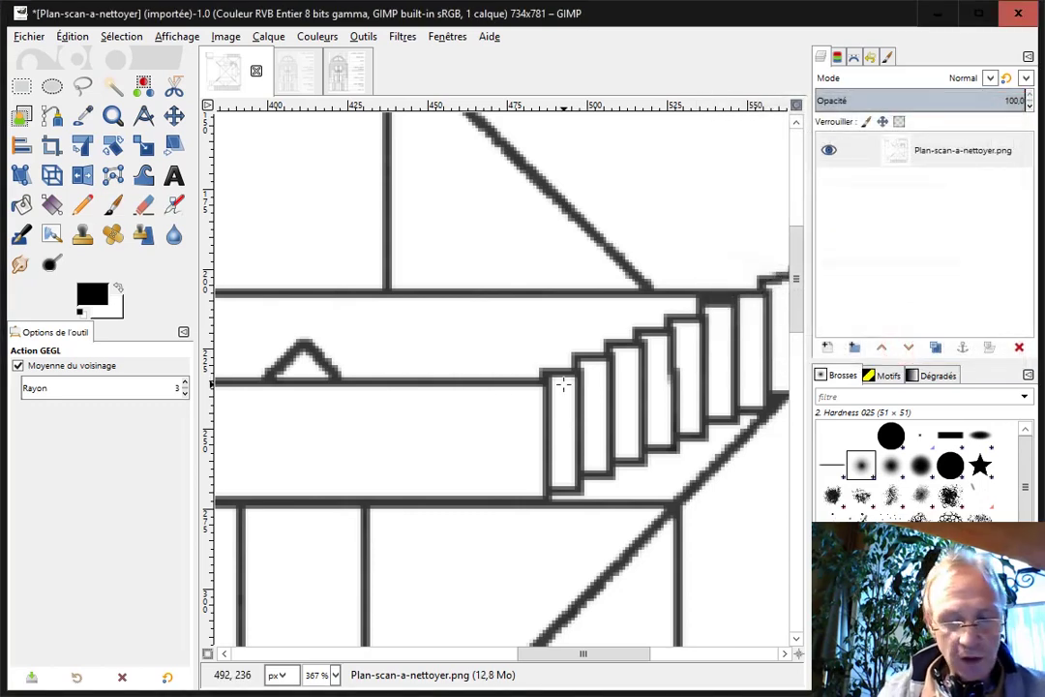
Step: Fit the whole cleaned plan in the window with Shift+Ctrl+J
key("ctrl+shift+j")
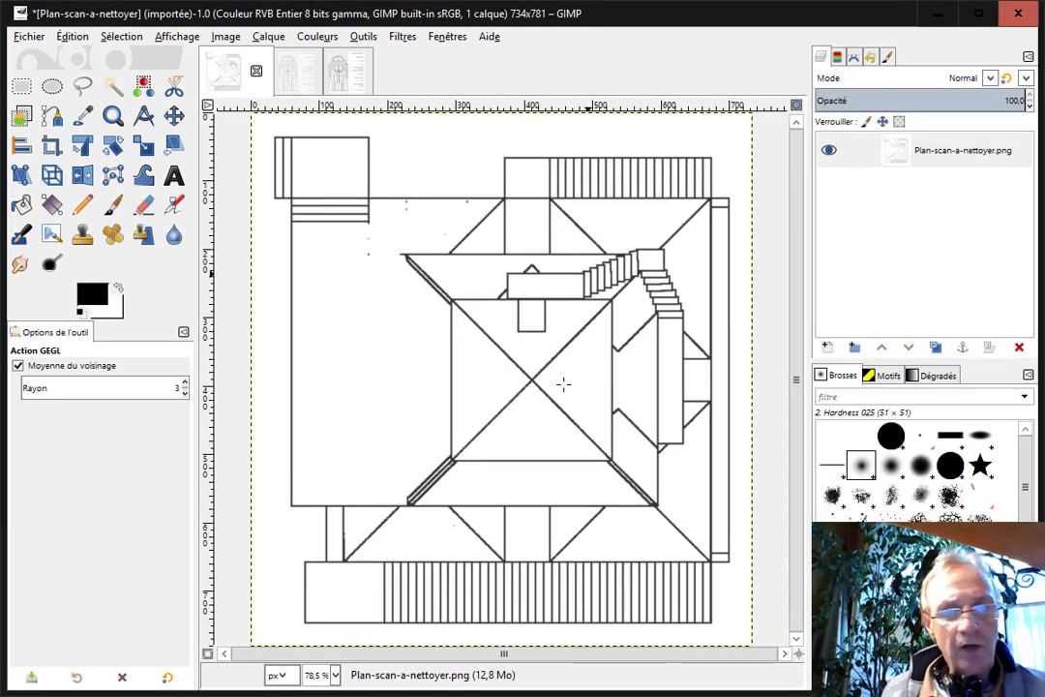